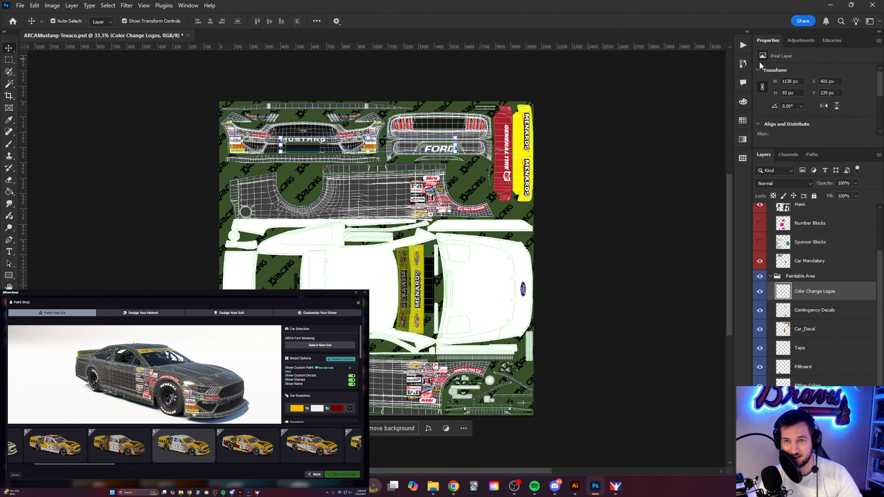
# Step: Create a new action set named ARCA
pyautogui.click(188, 6)
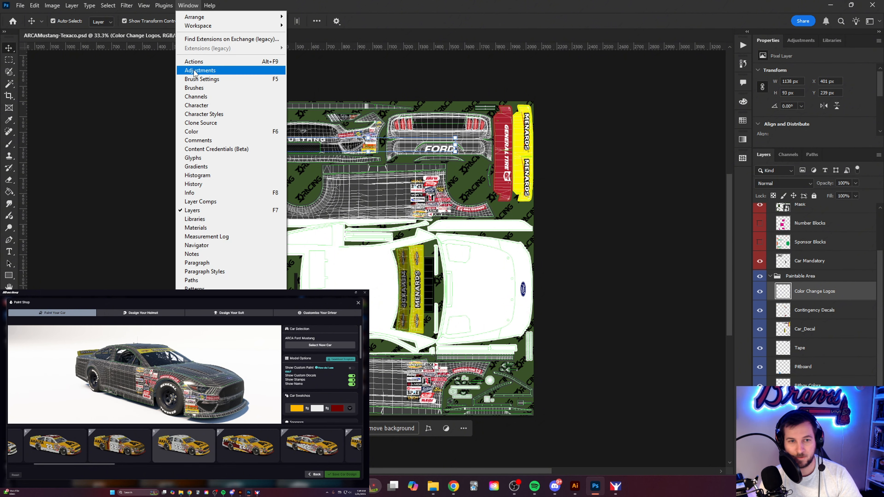
pyautogui.click(213, 63)
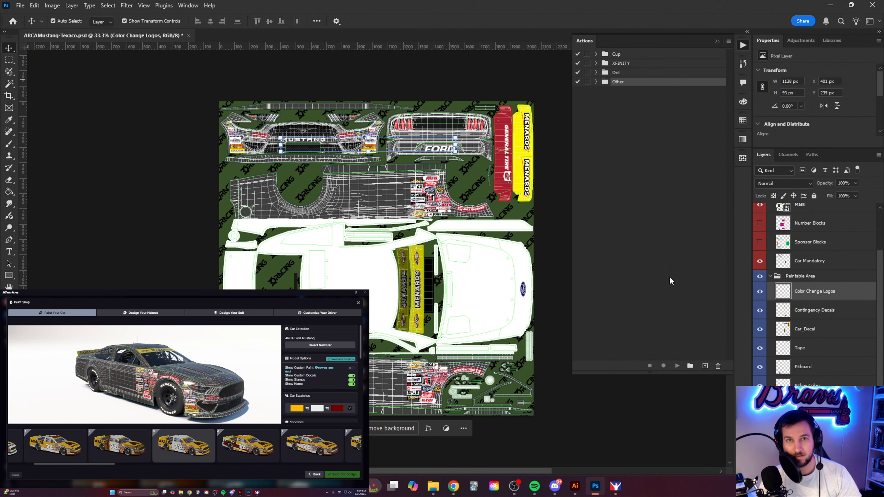
pyautogui.click(690, 365)
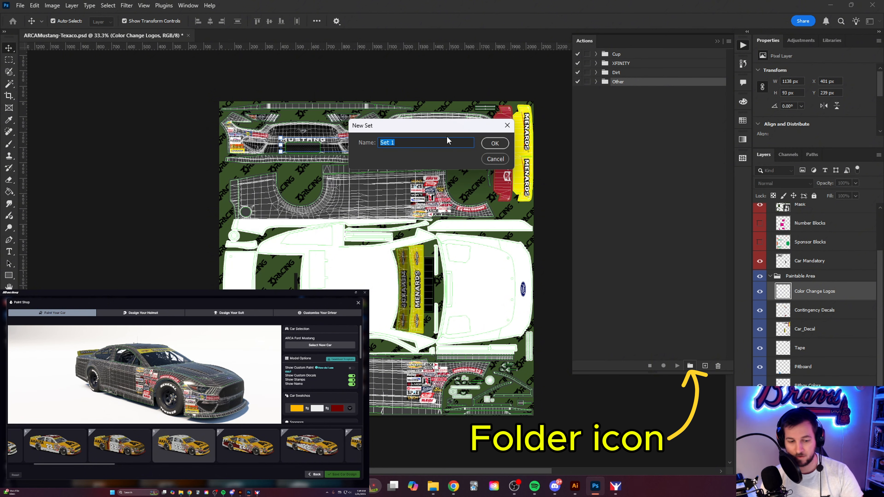
pyautogui.write('AR$')
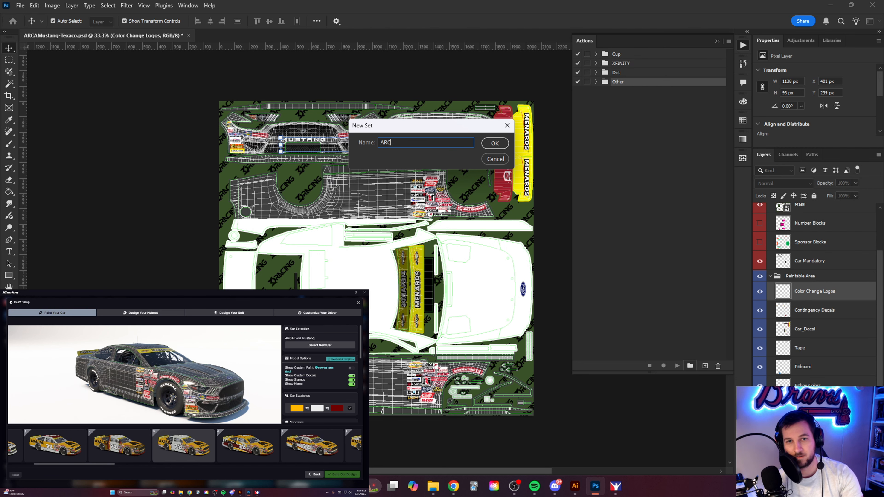
pyautogui.write('A')
pyautogui.press('Return')
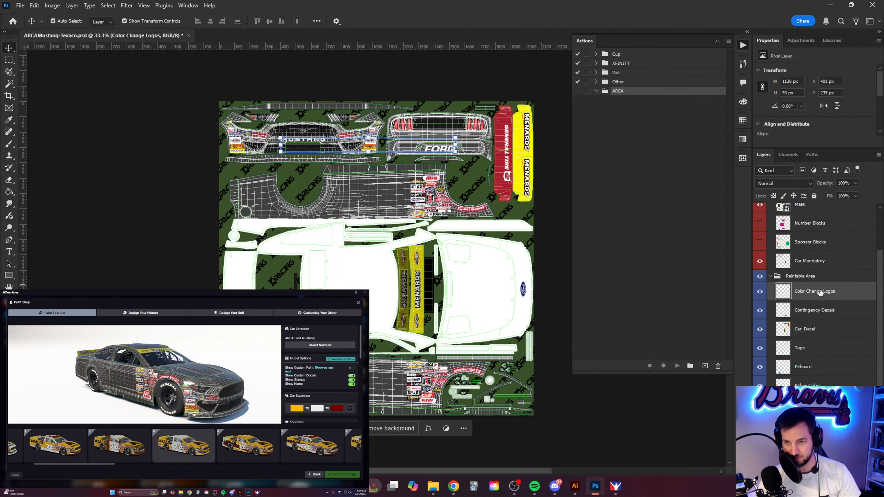
# Step: With no layer selected, start recording a new action named Mustang in the ARCA set, assigned to the shortcut Shift+F2
pyautogui.click(129, 162)
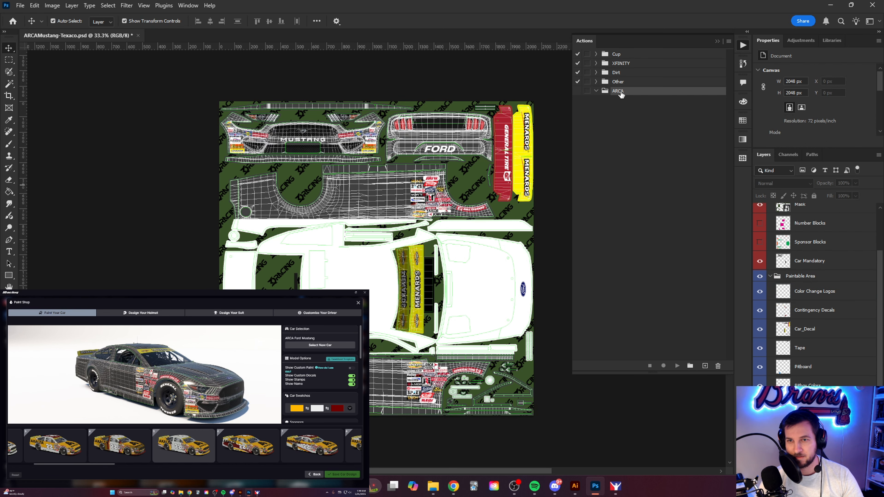
pyautogui.click(705, 366)
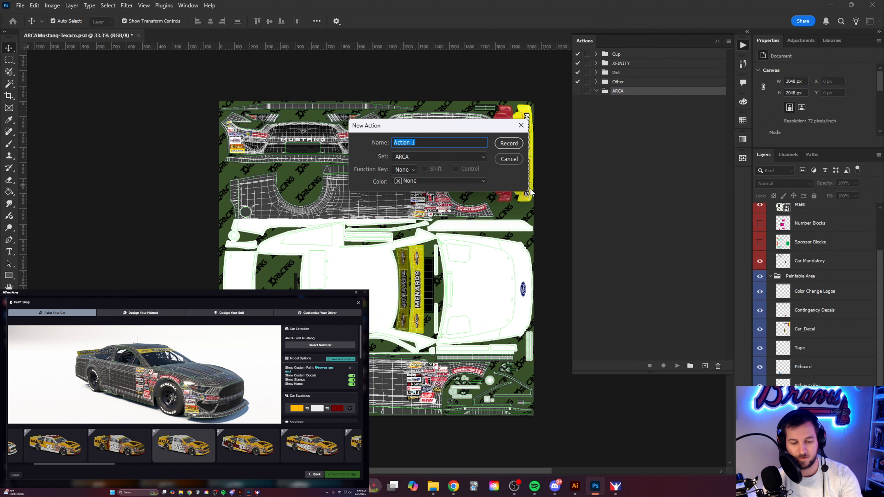
pyautogui.write('Mustang')
pyautogui.click(406, 169)
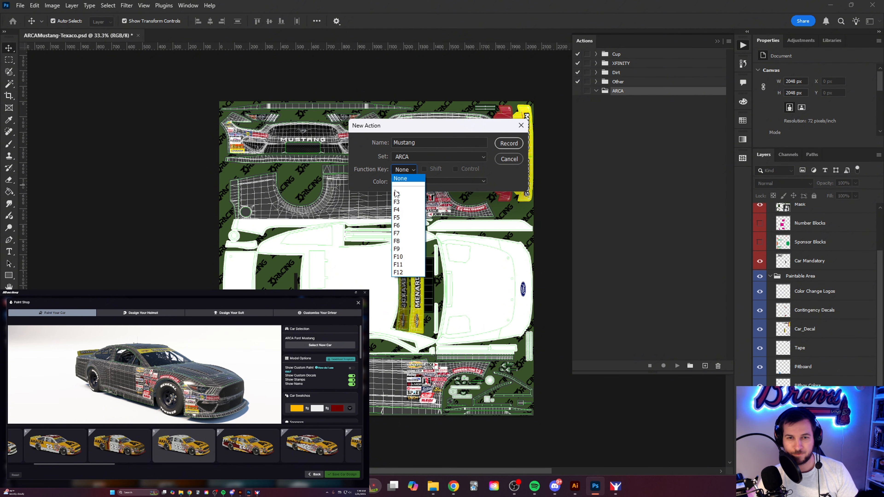
pyautogui.click(404, 196)
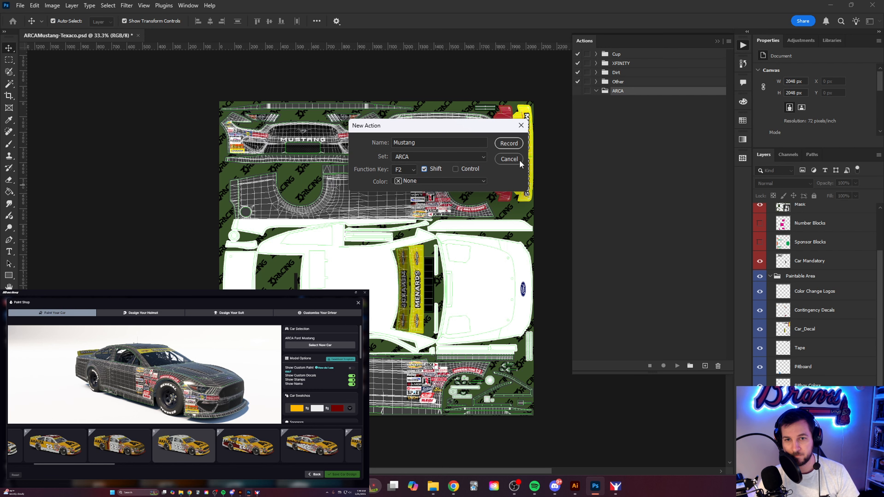
pyautogui.click(517, 144)
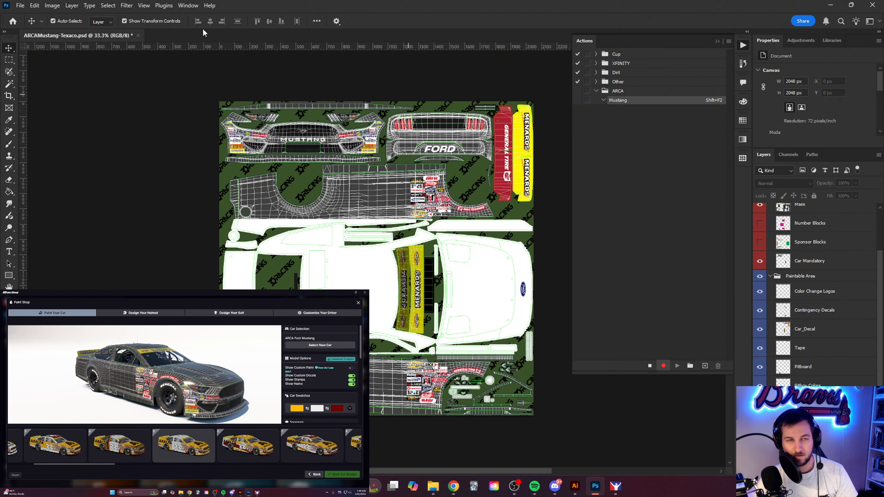
# Step: Start saving a copy of the document in the Documents > iRacing > paint > stockcars2 arcaford25 folder
pyautogui.click(24, 6)
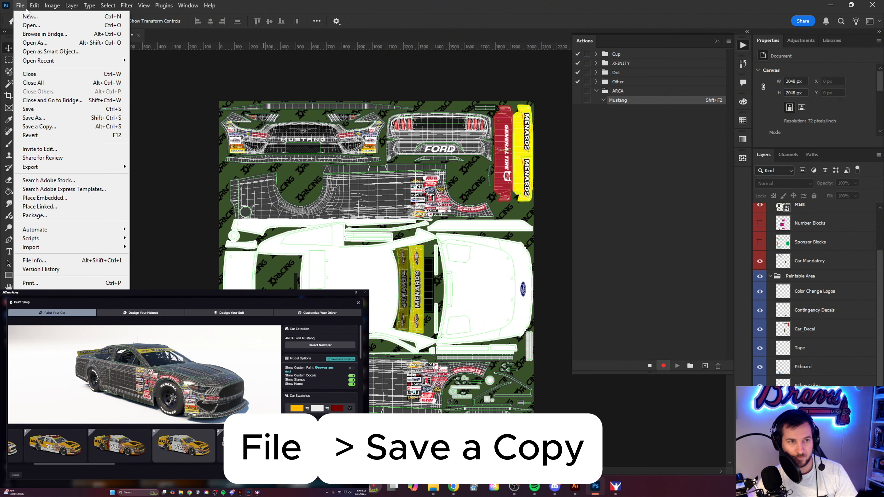
pyautogui.click(49, 130)
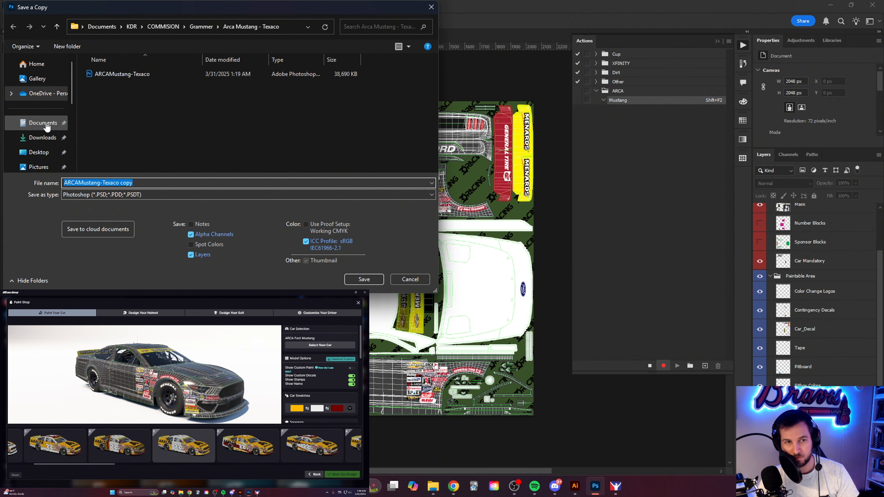
pyautogui.click(47, 125)
pyautogui.click(210, 92)
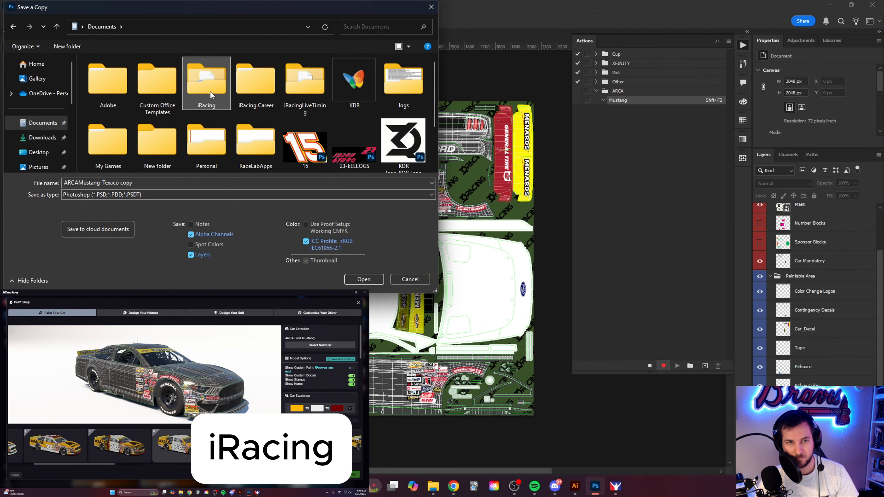
pyautogui.doubleClick(210, 91)
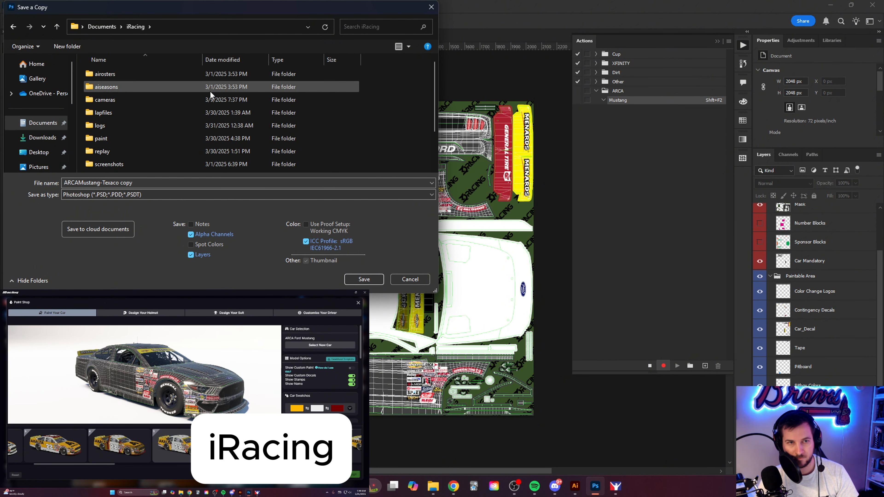
pyautogui.doubleClick(116, 138)
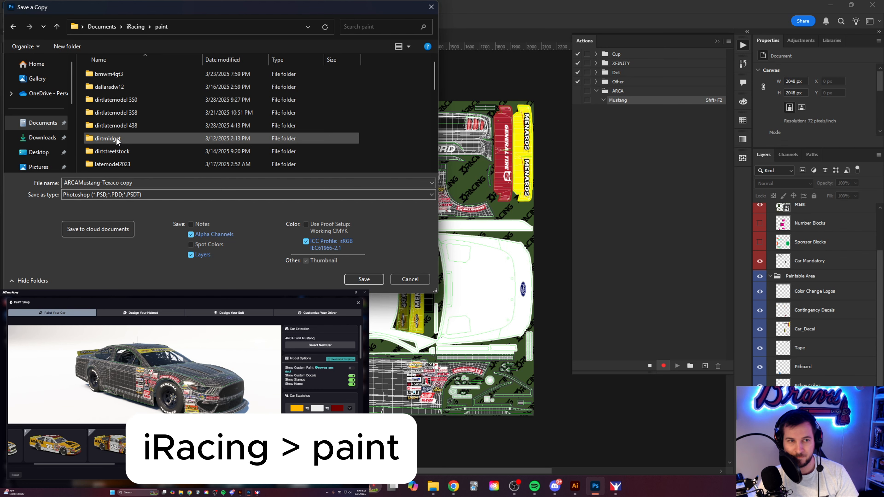
pyautogui.scroll(-5, 138, 115)
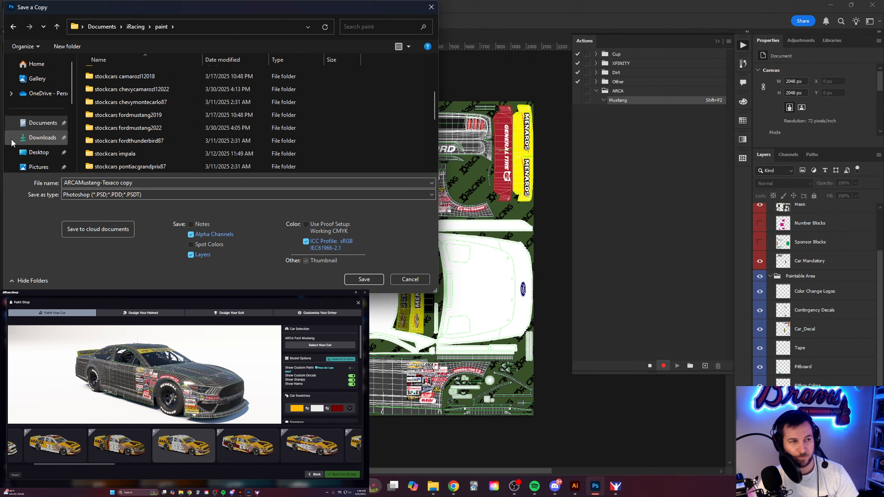
pyautogui.moveTo(325, 370)
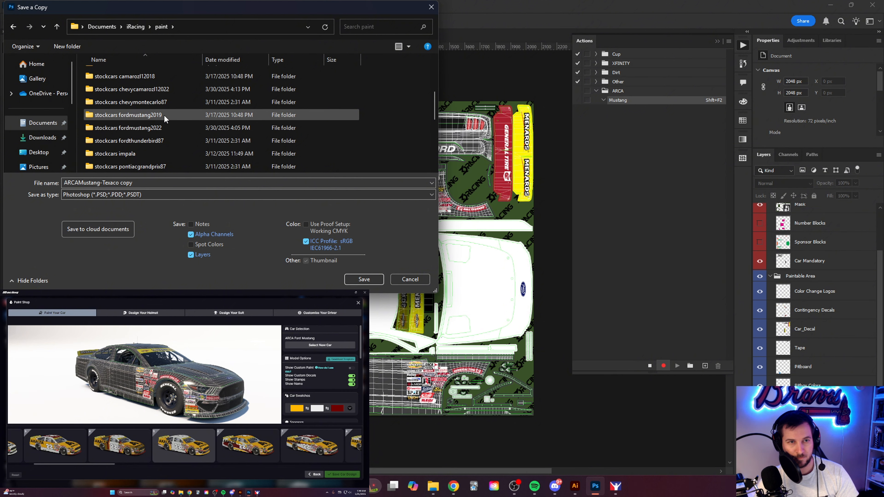
pyautogui.scroll(-1, 158, 118)
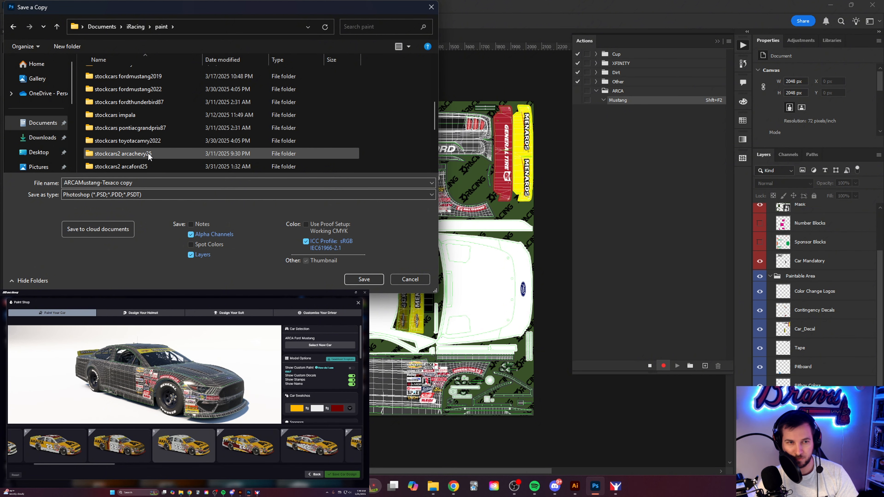
pyautogui.scroll(-1, 145, 146)
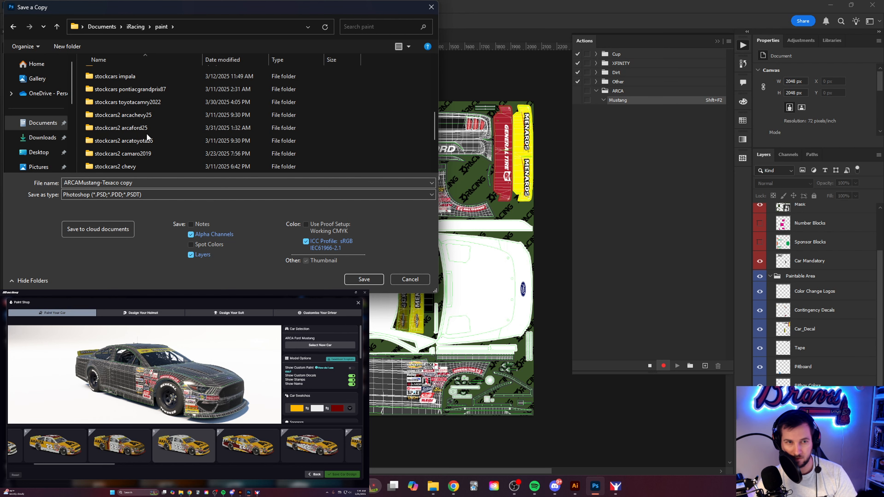
pyautogui.doubleClick(140, 127)
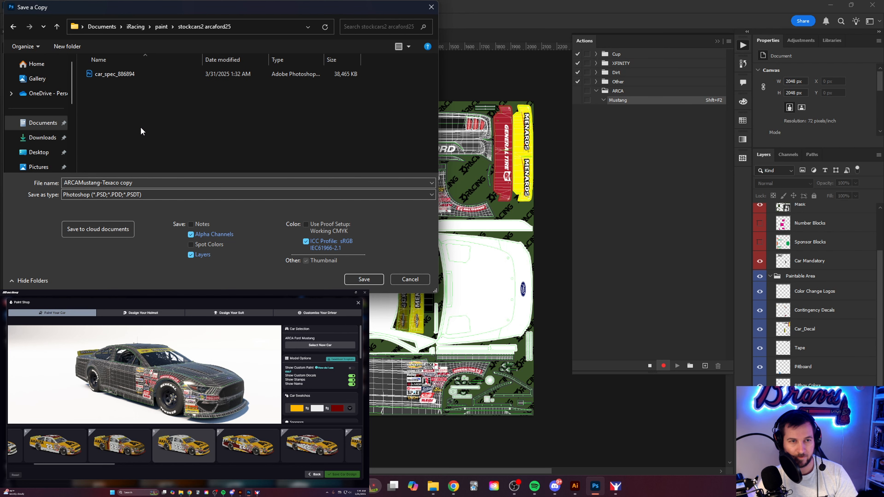
# Step: Set the copy's file type to Targa and name it car_num_ followed by the iRacing customer number
pyautogui.click(141, 194)
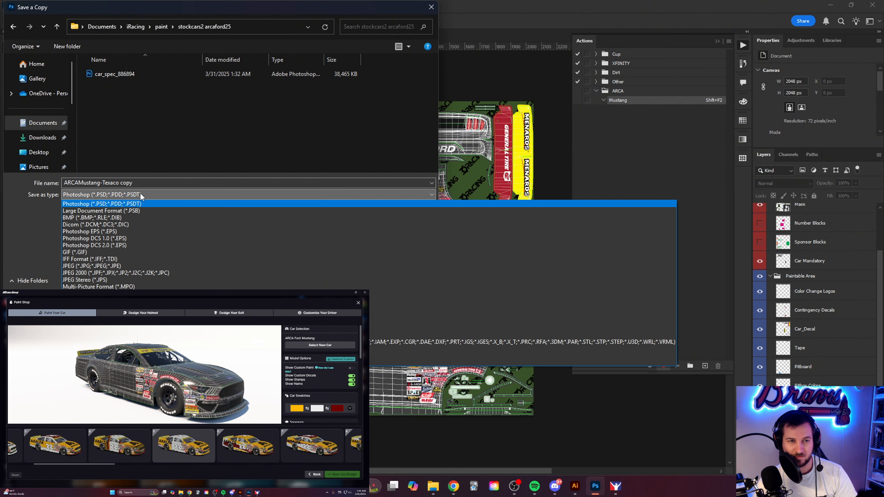
pyautogui.click(122, 349)
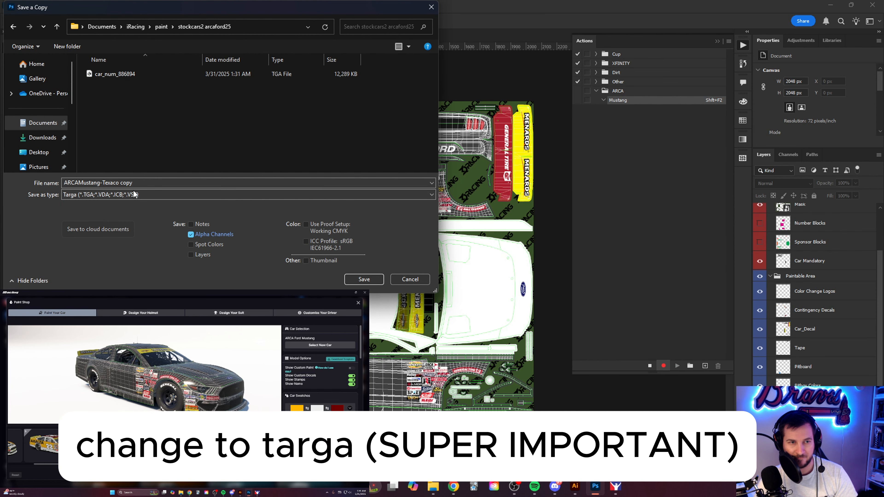
pyautogui.click(138, 184)
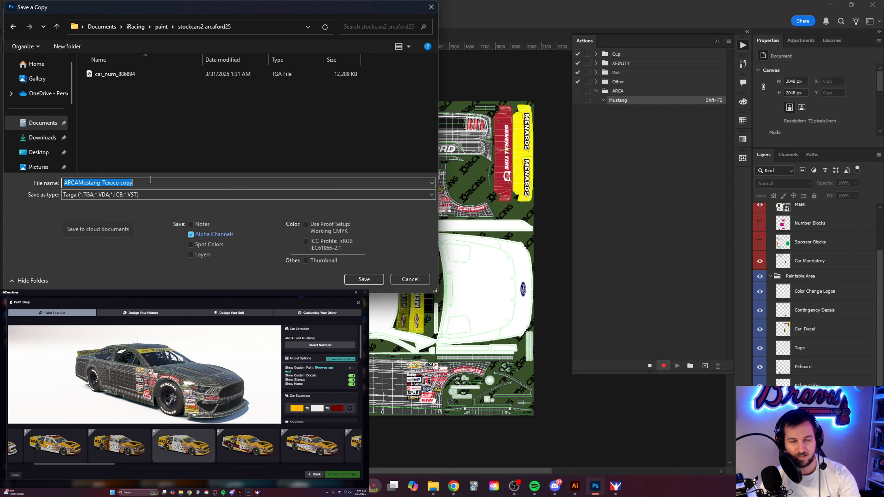
pyautogui.write('car')
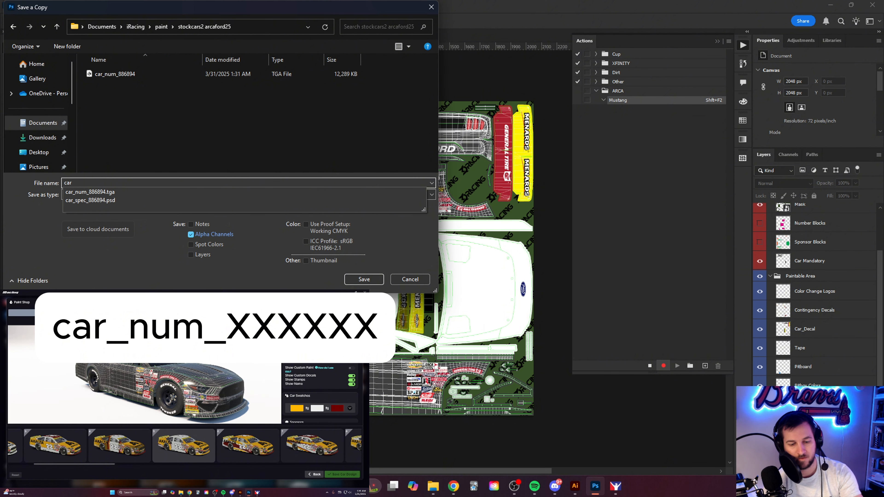
pyautogui.write('_num')
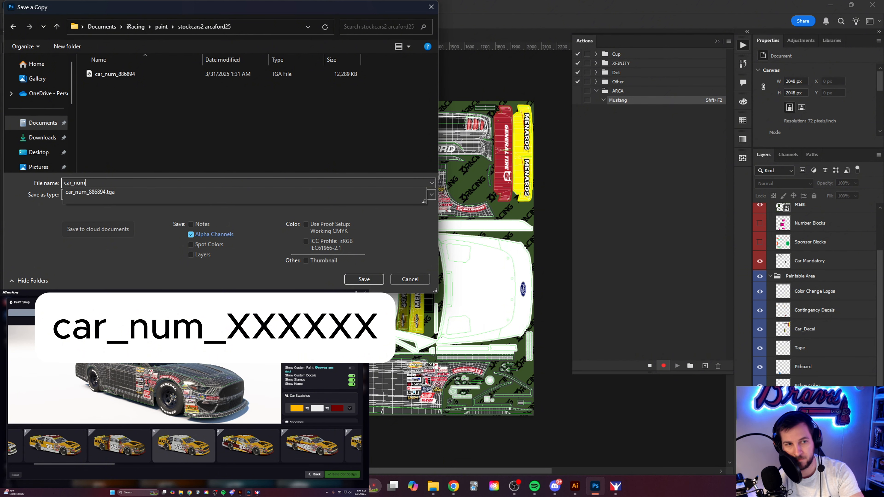
pyautogui.write('_886894')
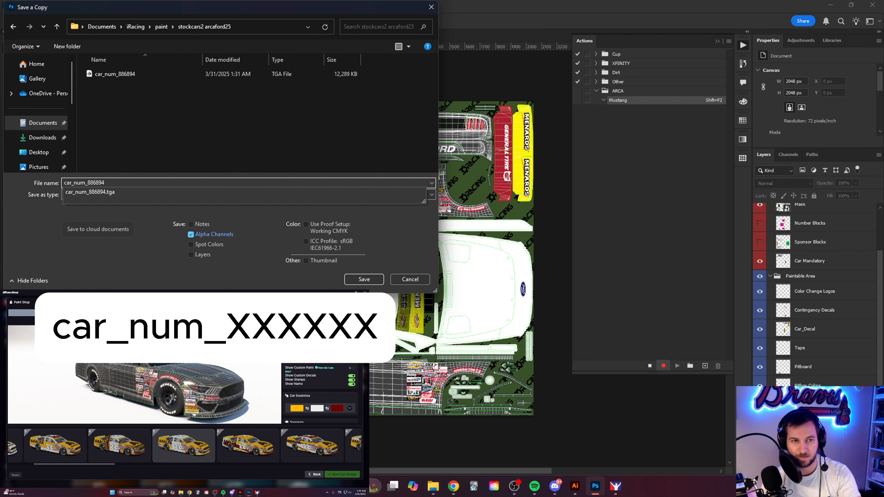
# Step: Save the Targa copy over the existing file at 24 bits/pixel without compression
pyautogui.click(362, 278)
pyautogui.click(464, 243)
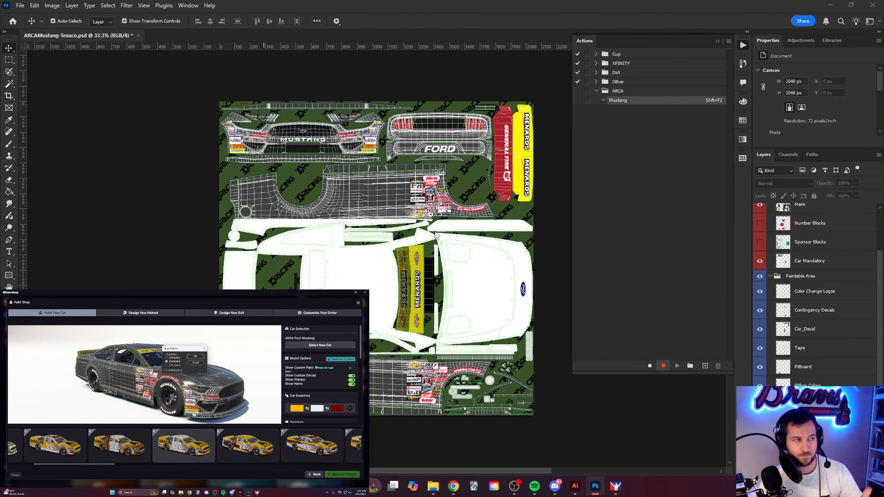
pyautogui.moveTo(185, 351)
pyautogui.mouseDown()
pyautogui.moveTo(290, 347)
pyautogui.moveTo(362, 176)
pyautogui.mouseUp()
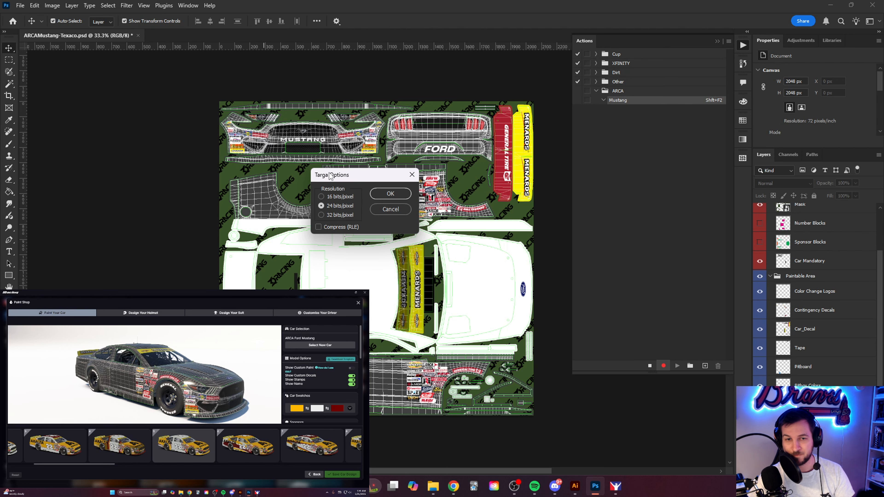
pyautogui.click(386, 194)
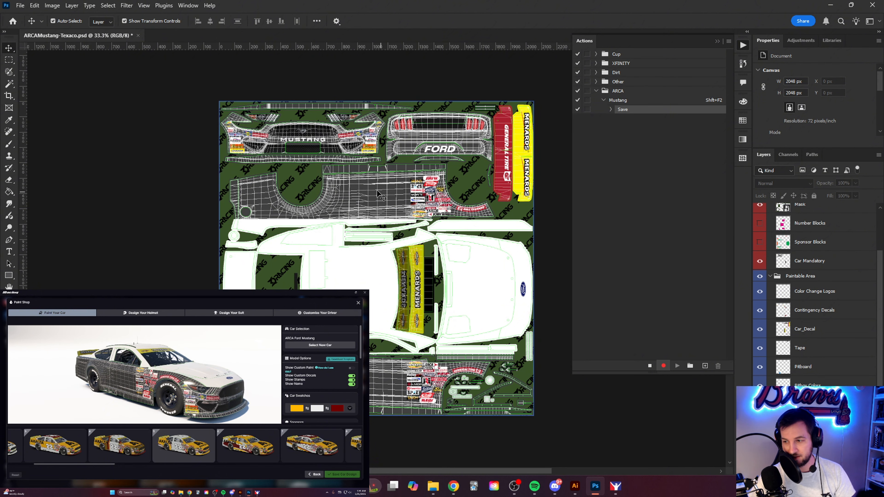
# Step: Make the Custom Spec Map layer group visible while the Mustang action is recording
pyautogui.moveTo(223, 374); pyautogui.dragTo(204, 379)
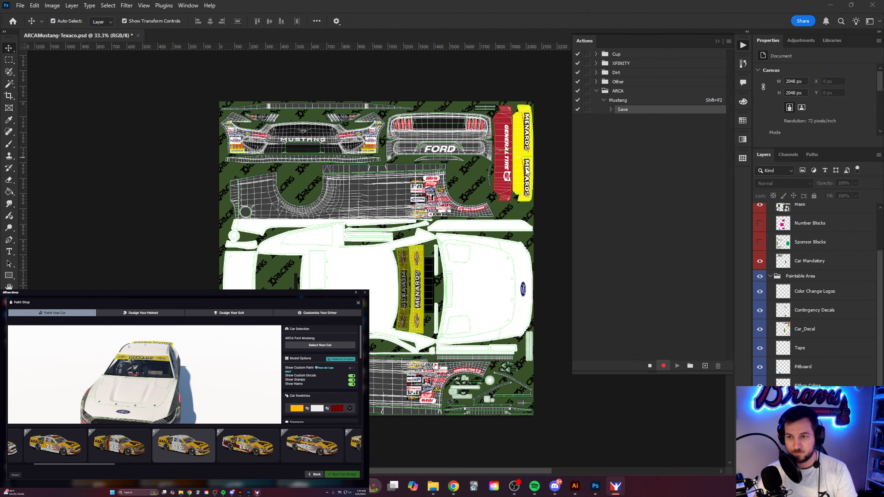
pyautogui.scroll(3, 785, 353)
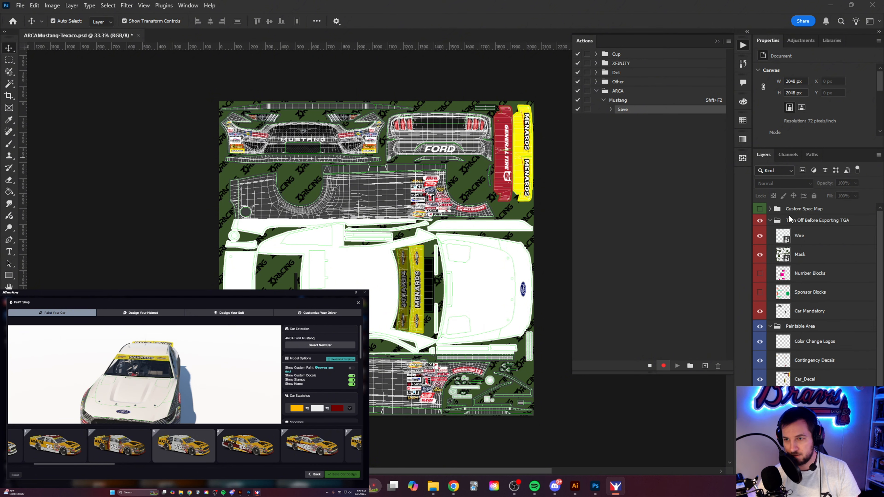
pyautogui.click(761, 209)
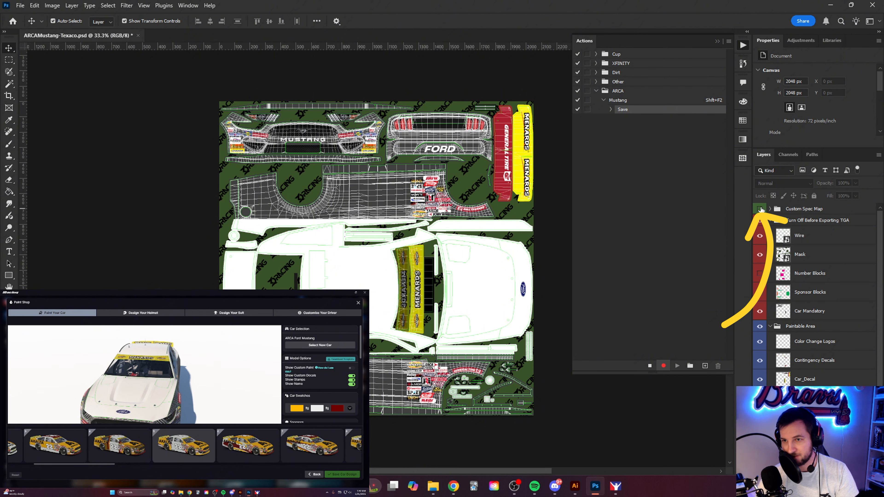
pyautogui.click(761, 209)
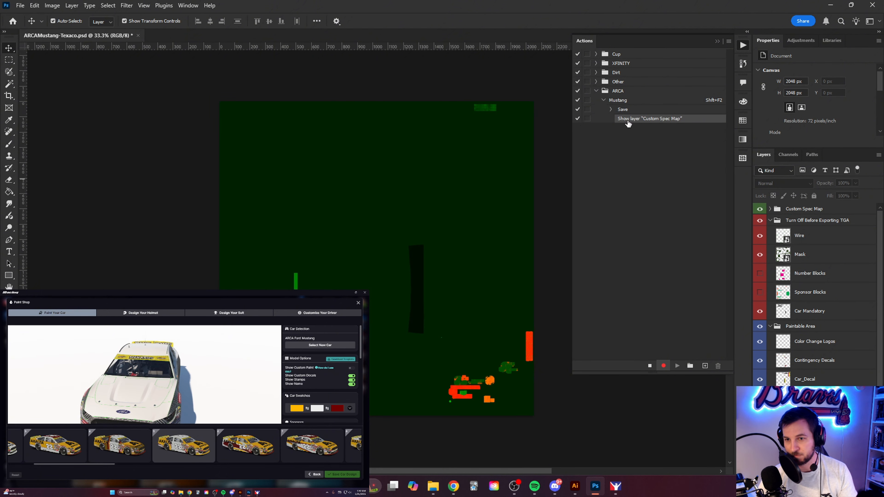
# Step: Start saving a copy of the spec map in the Documents > iRacing > paint > stockcars2 arcaford25 folder
pyautogui.click(23, 6)
pyautogui.click(50, 127)
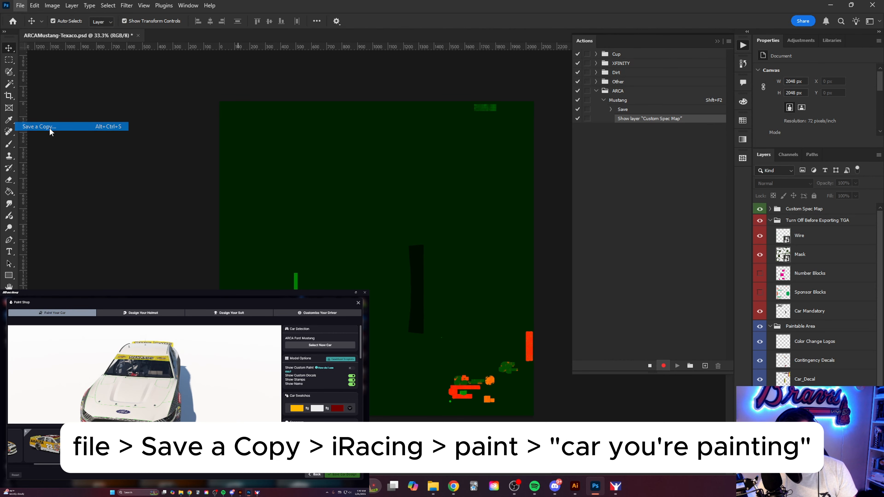
pyautogui.click(63, 120)
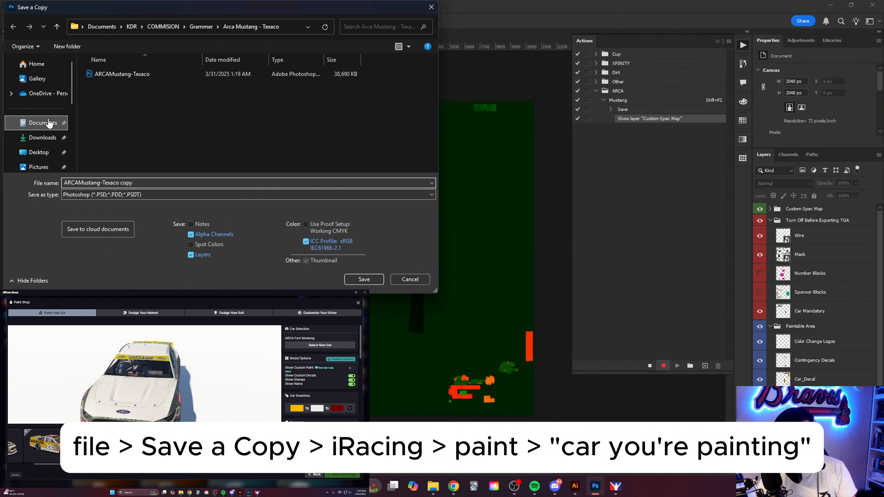
pyautogui.doubleClick(213, 93)
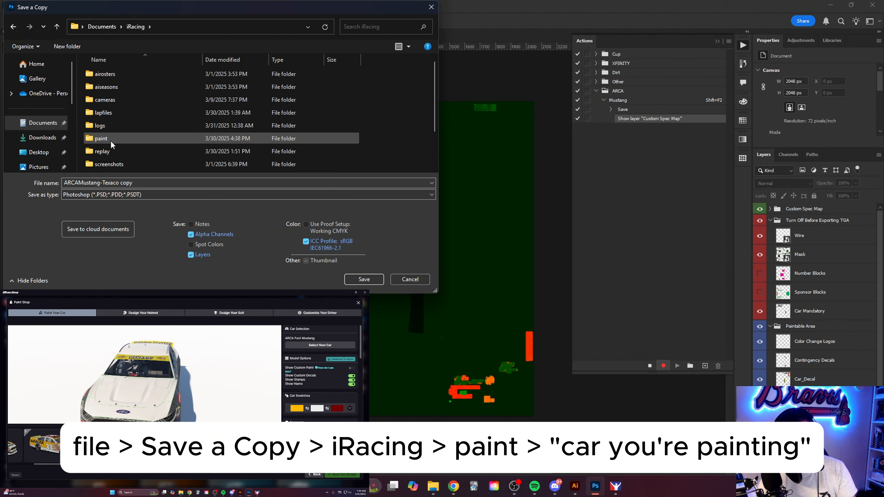
pyautogui.doubleClick(100, 138)
pyautogui.scroll(-5, 126, 129)
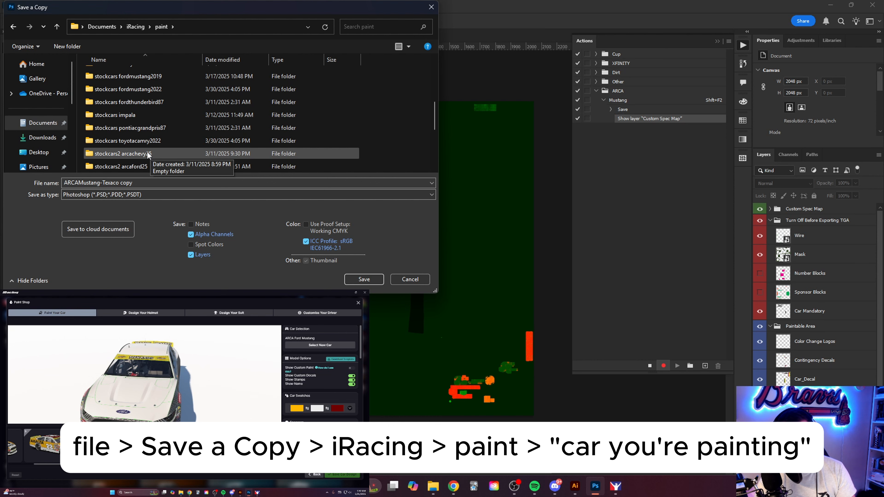
pyautogui.scroll(-1, 147, 153)
pyautogui.doubleClick(143, 128)
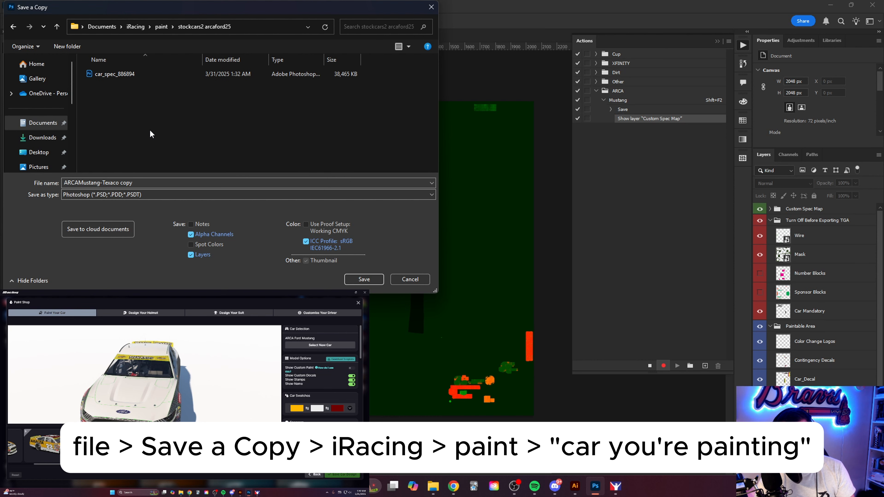
# Step: Set the copy's file type to Targa and name it car_spec_ followed by the iRacing customer number
pyautogui.click(149, 195)
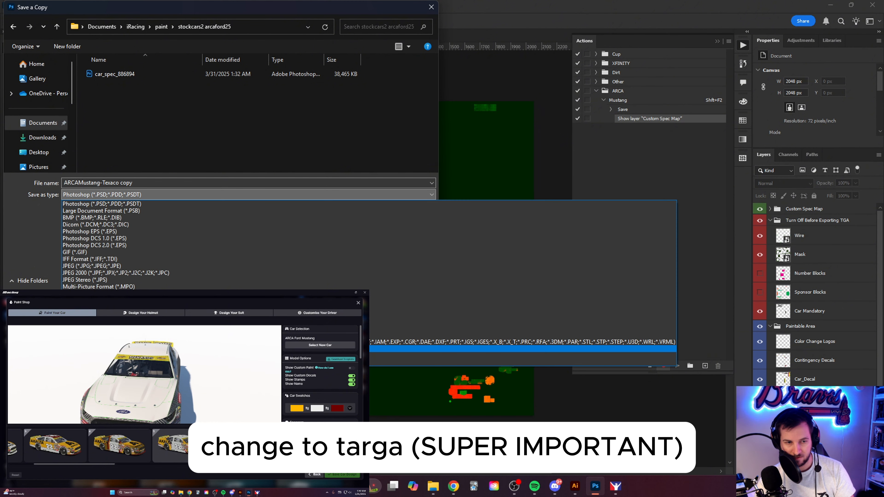
pyautogui.click(146, 349)
pyautogui.click(137, 183)
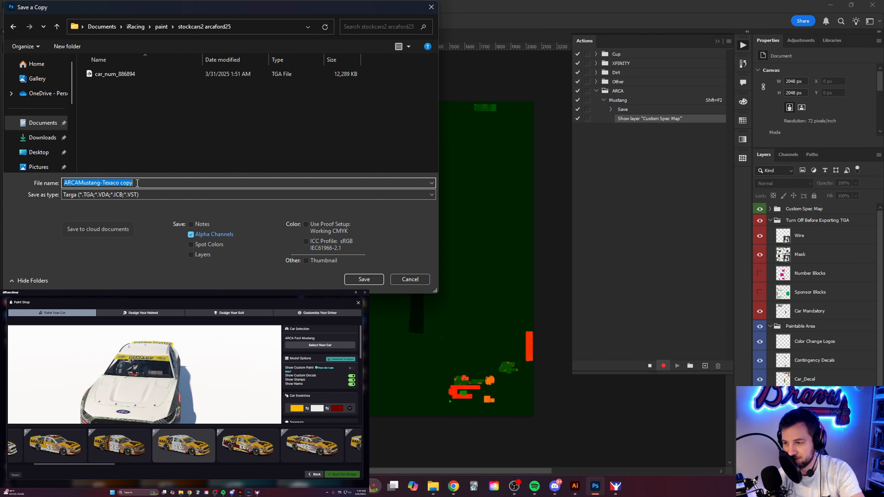
pyautogui.write('car')
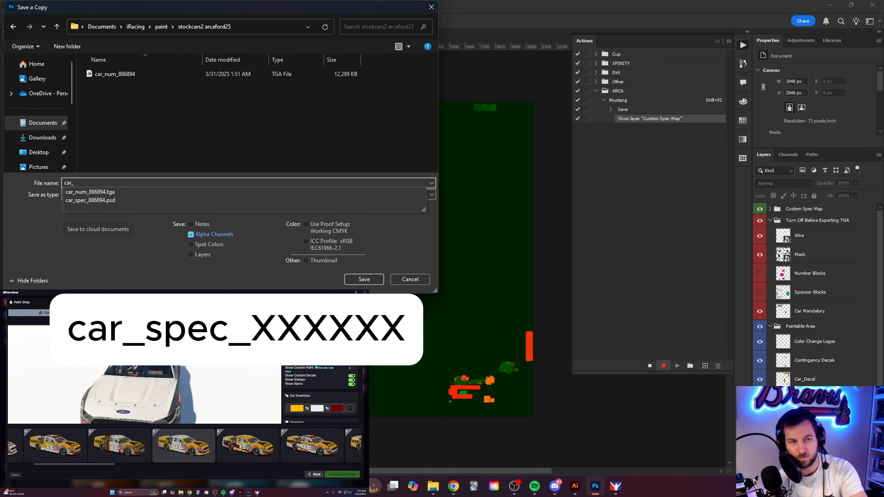
pyautogui.write('_spec_')
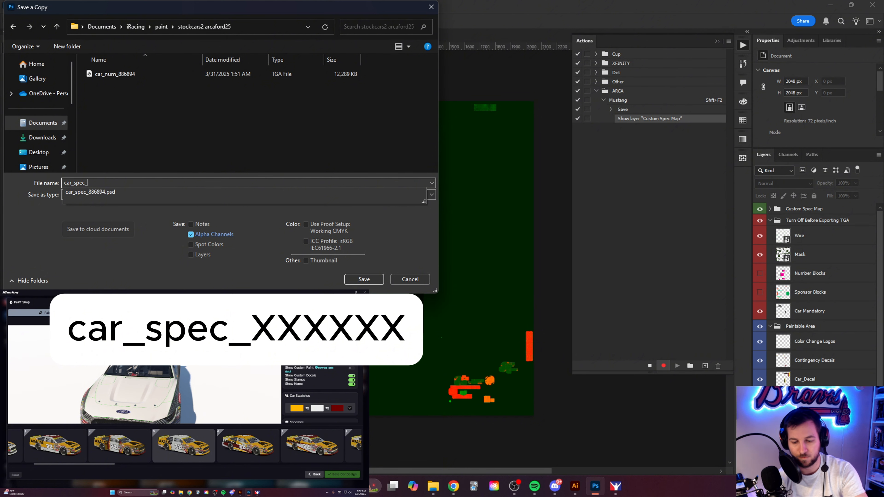
pyautogui.write('886')
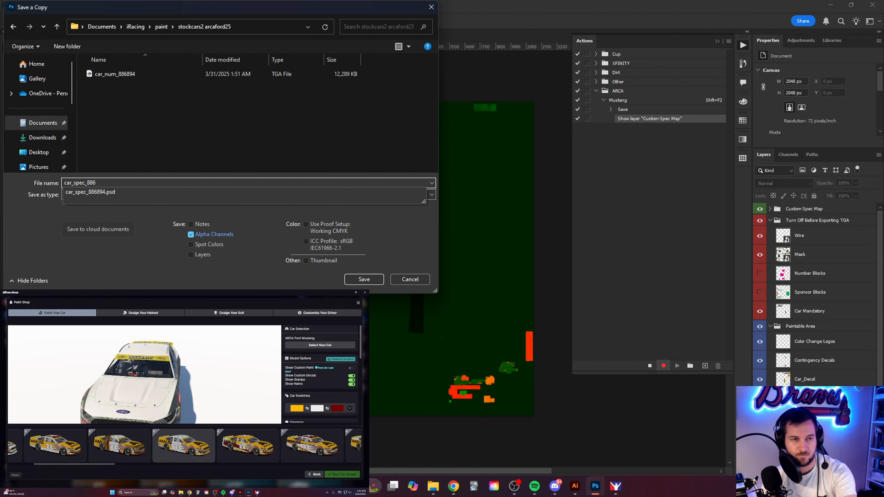
pyautogui.write('894')
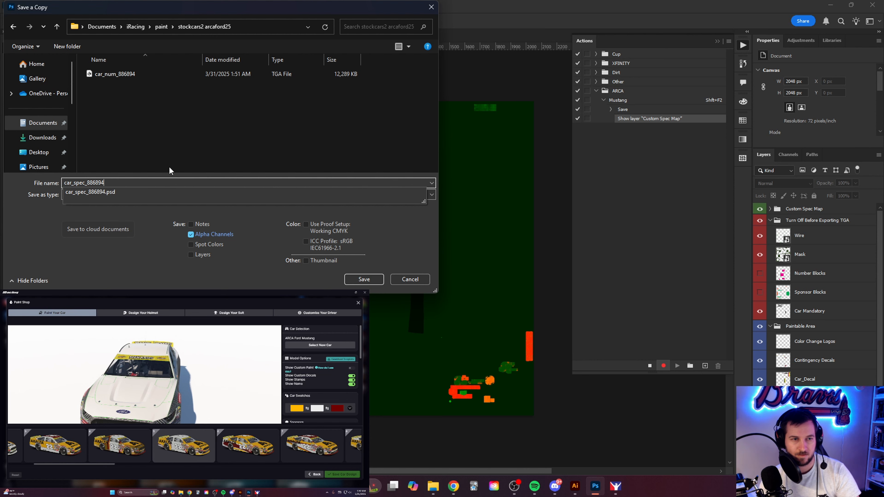
# Step: Save the spec map Targa copy at 24 bits/pixel without compression
pyautogui.click(363, 279)
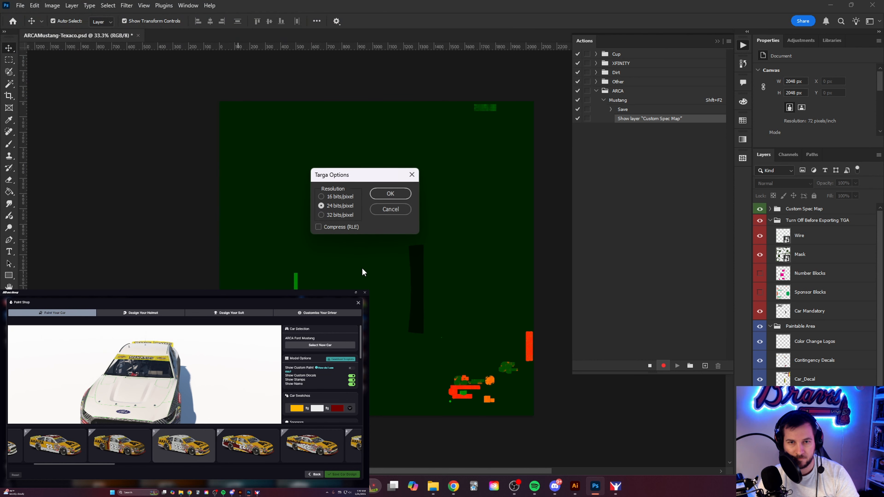
pyautogui.click(394, 195)
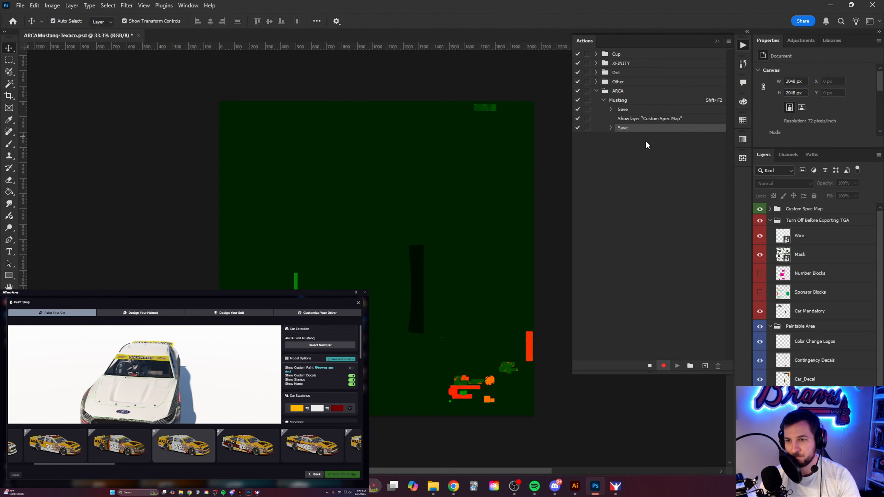
# Step: Hide the Custom Spec Map layer group as the last recorded command and stop recording the Mustang action
pyautogui.click(761, 209)
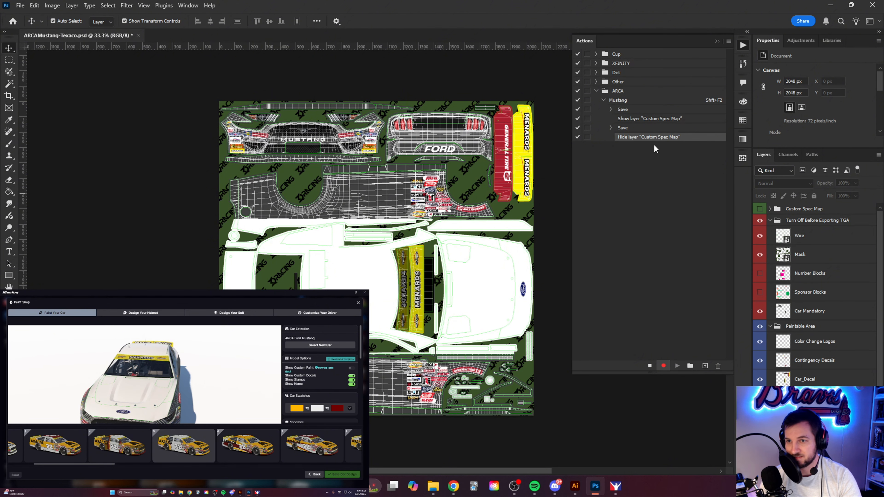
pyautogui.click(650, 366)
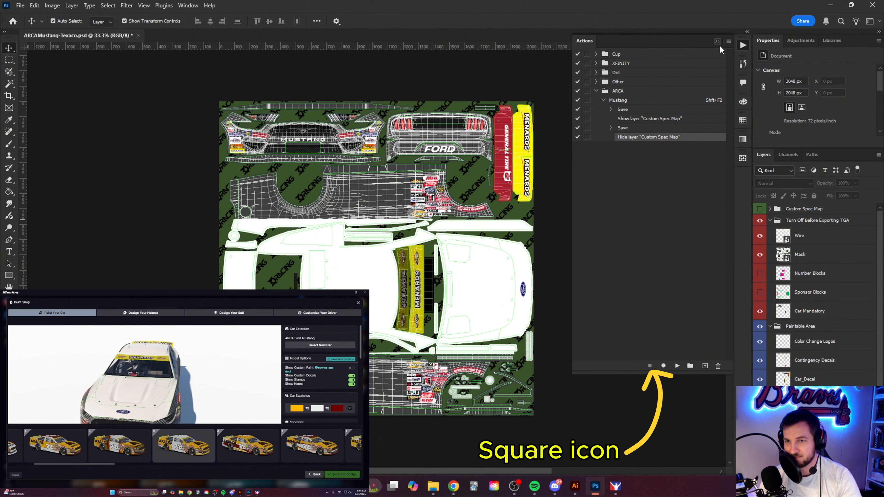